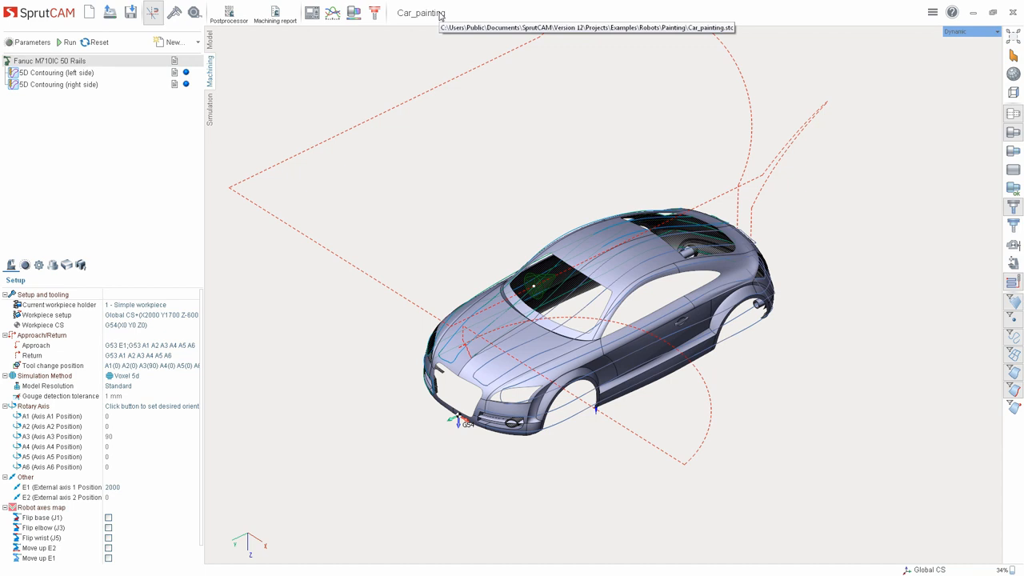
- Show the model tree listing the imported car body surfaces
left_click(213, 45)
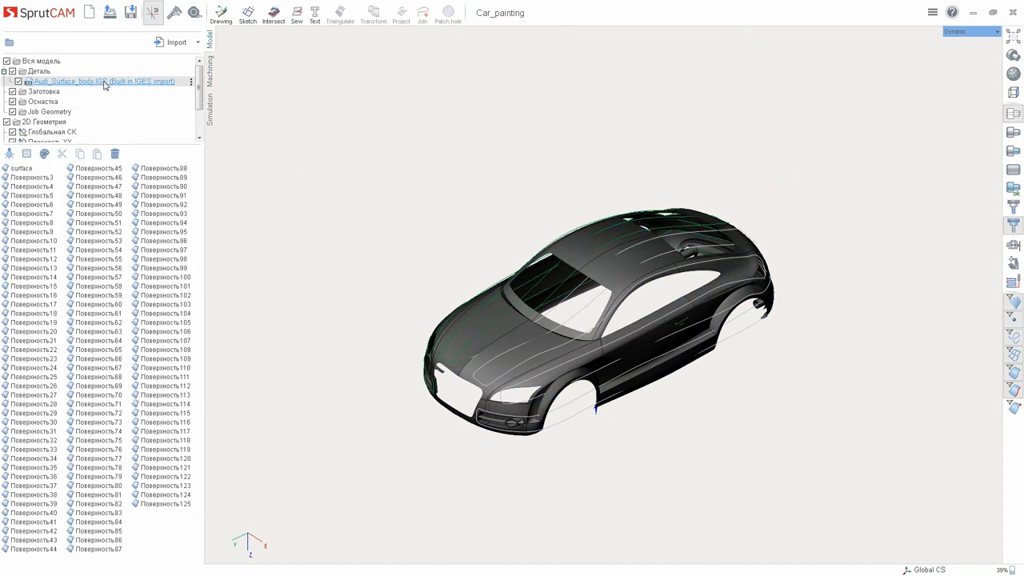
- Enable Painting support on the robot's Tool 2 under Tooling
left_click(211, 74)
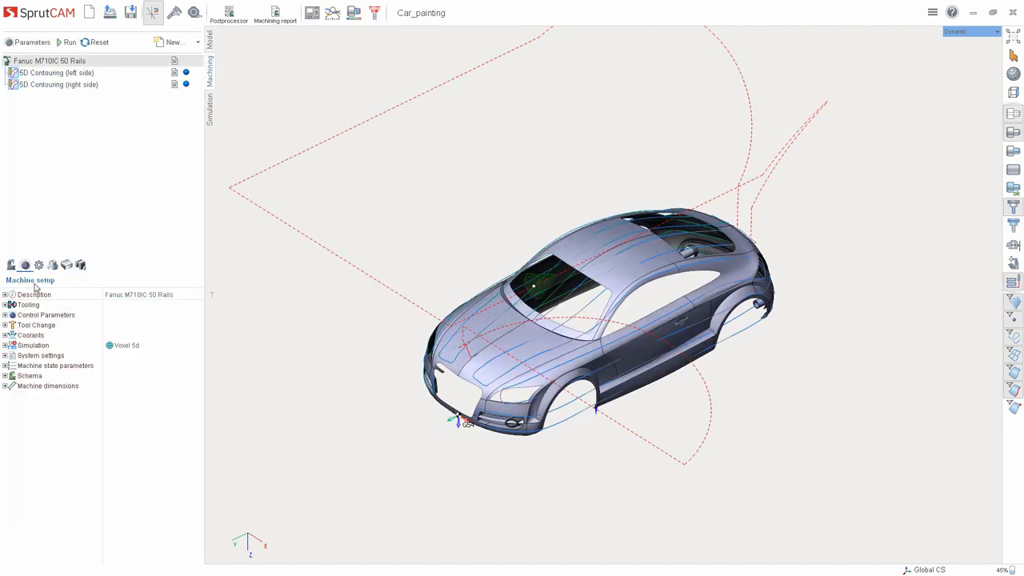
left_click(4, 305)
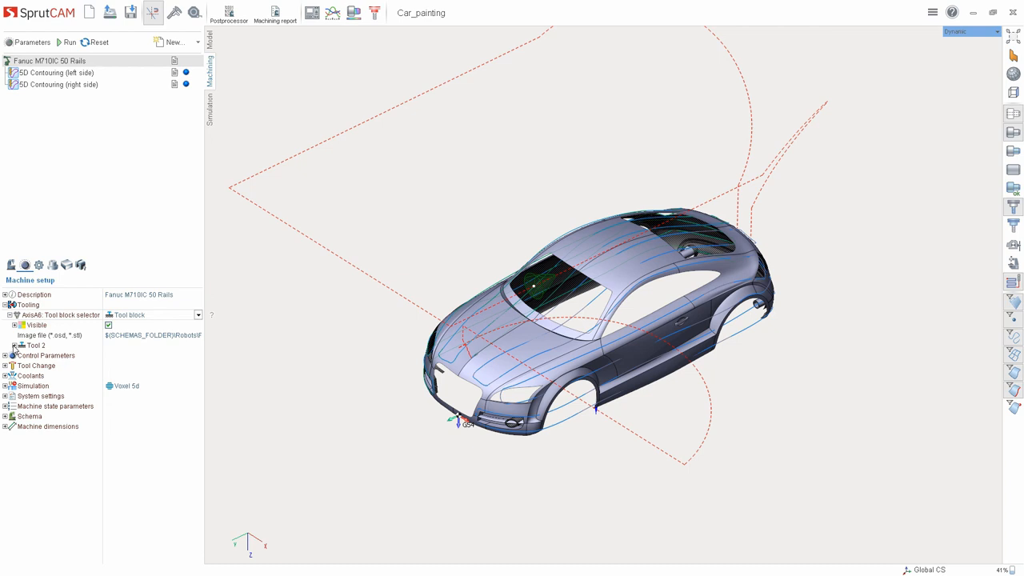
left_click(13, 345)
left_click(109, 477)
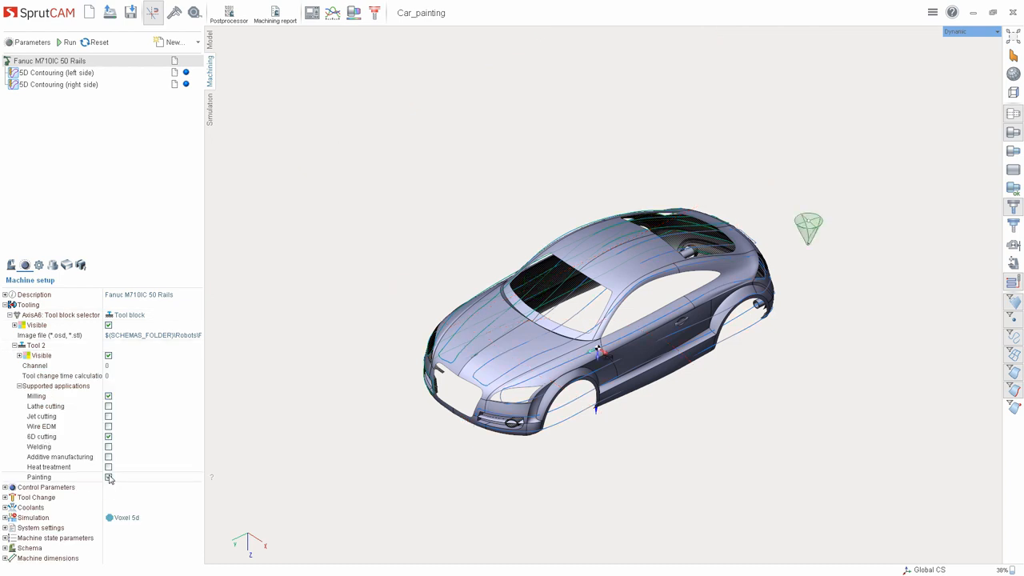
- Select the car body as the part geometry
left_click(52, 264)
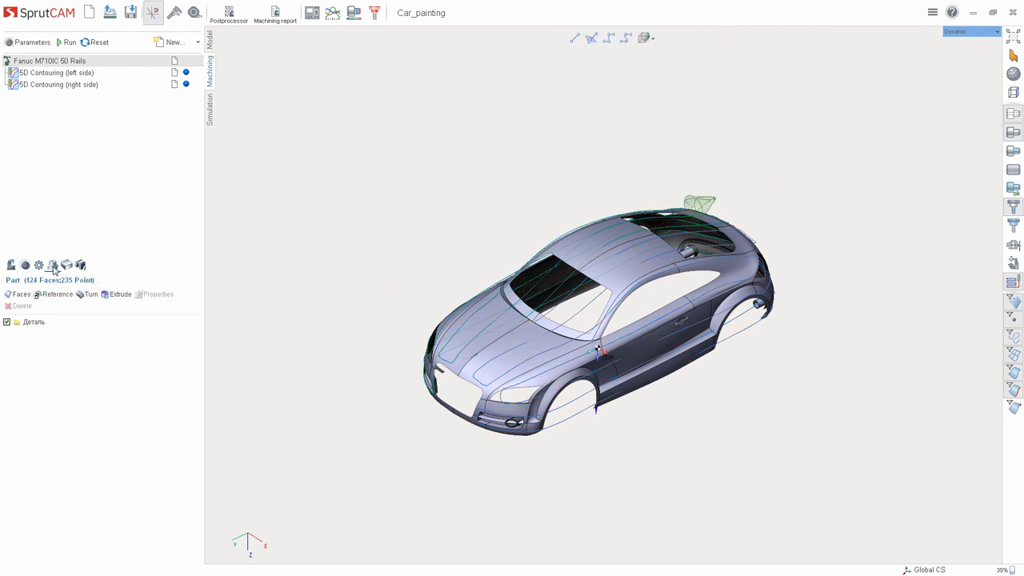
left_click(36, 324)
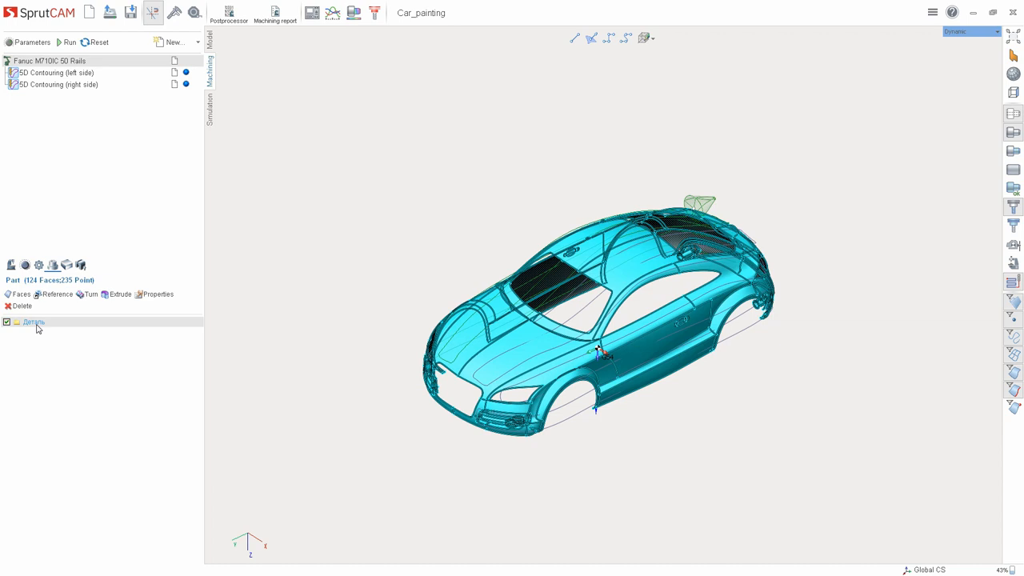
- Define the project workpiece as an empty workpiece
left_click(66, 265)
left_click(53, 312)
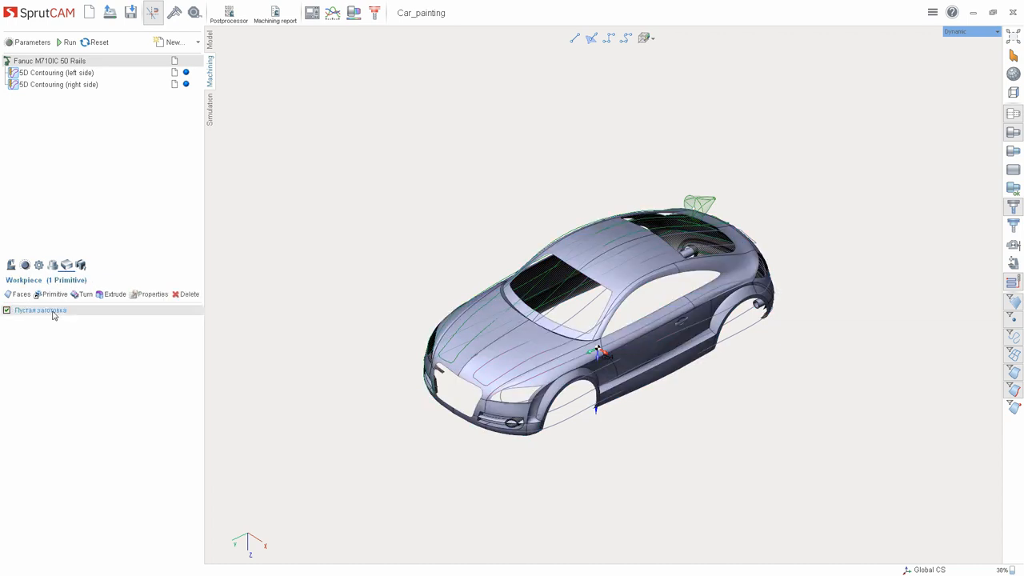
left_click(51, 295)
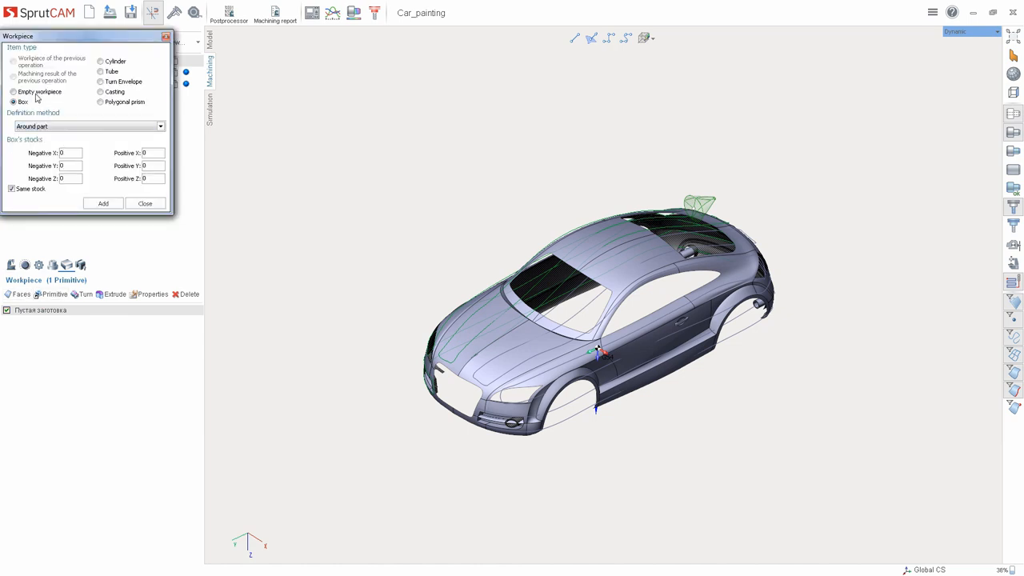
left_click(36, 92)
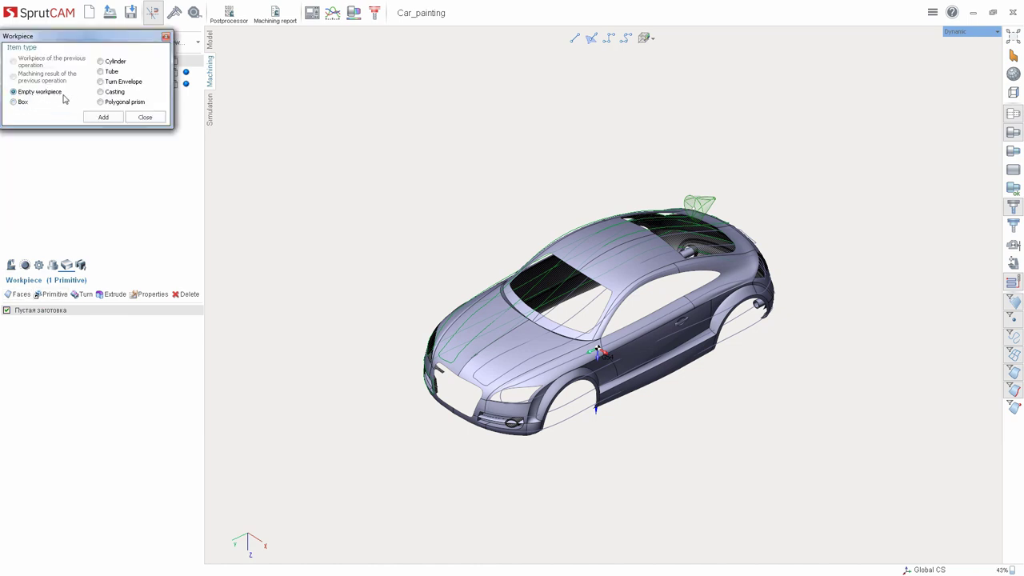
left_click(166, 37)
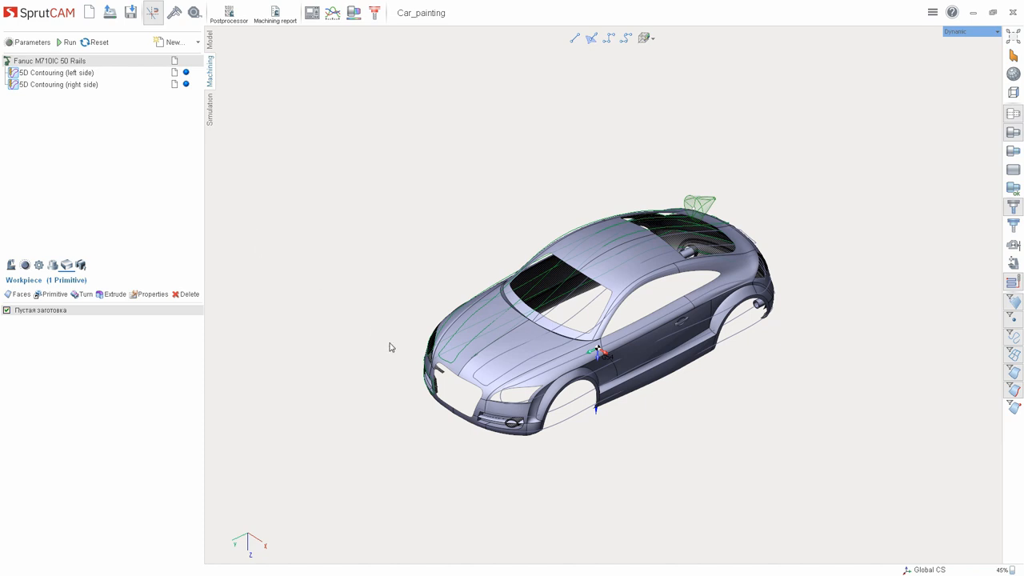
middle_click_drag(597, 464, 613, 461)
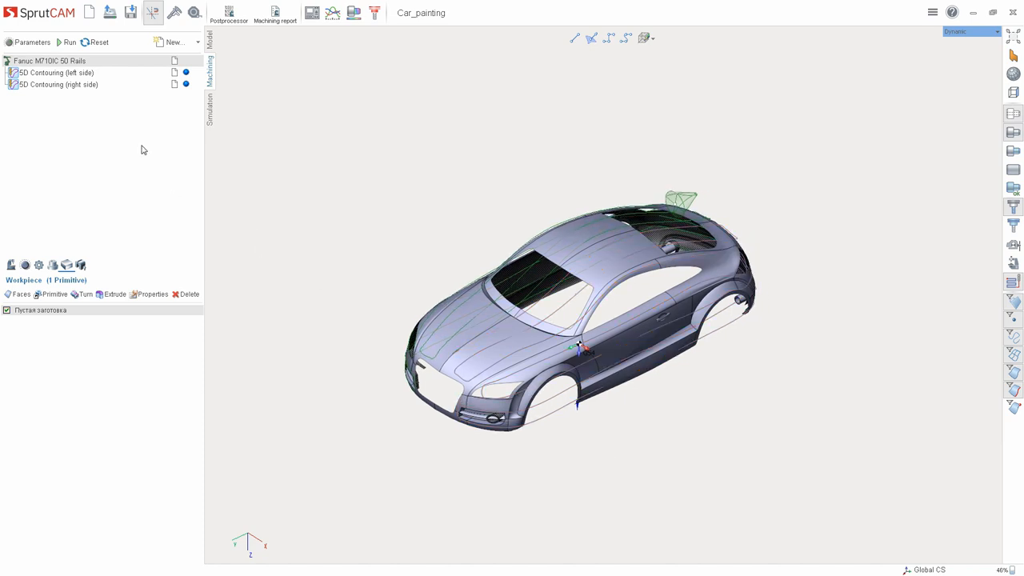
- Review the left-side 5D Contouring operation's spline job geometry and surface-normal strategy
left_click(88, 73)
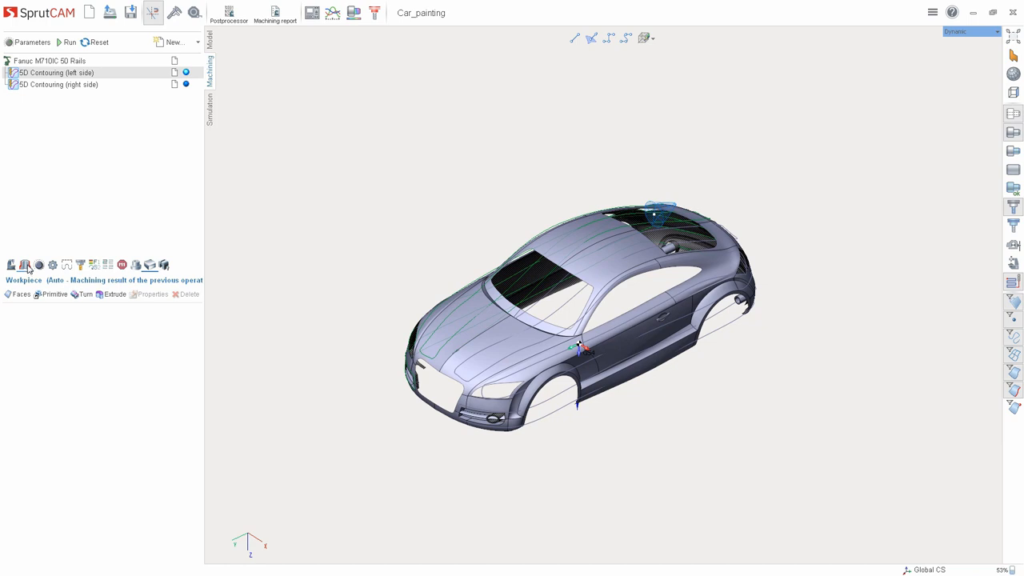
left_click(27, 267)
left_click(62, 324)
middle_click_drag(362, 409, 516, 423)
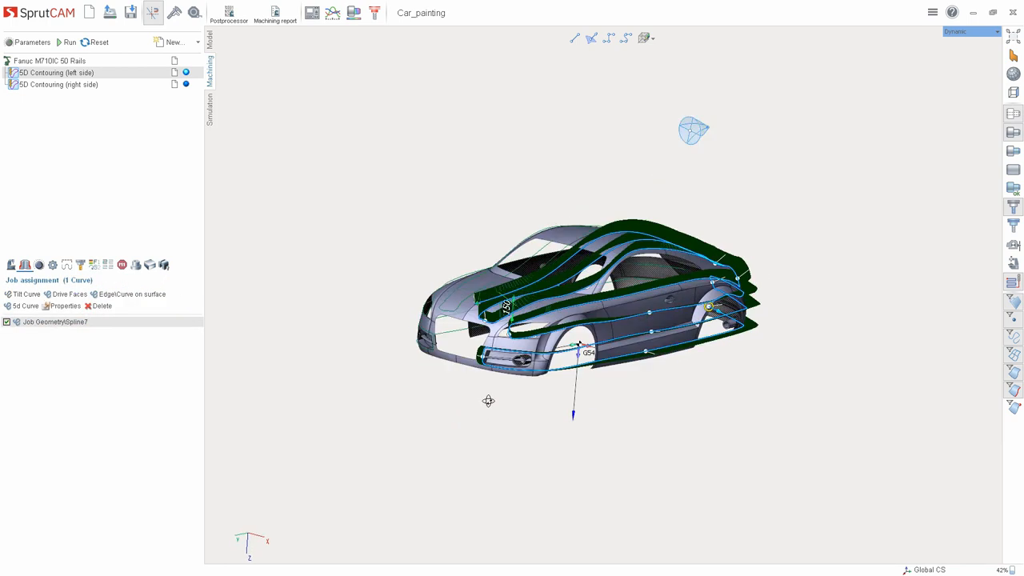
left_click(39, 265)
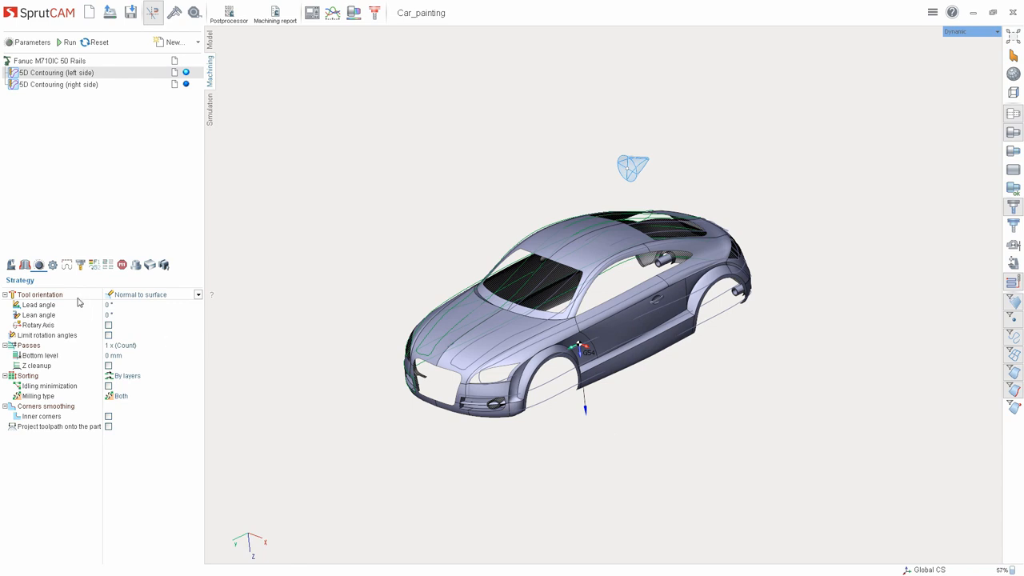
- Set the operation's simulation type to Painting with the Simple painting type
left_click(54, 267)
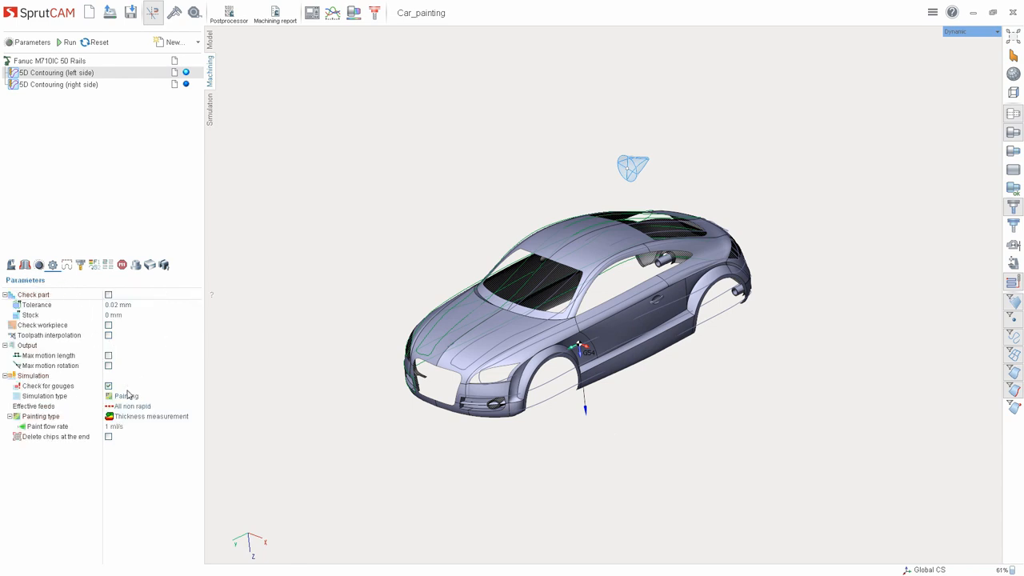
left_click(198, 397)
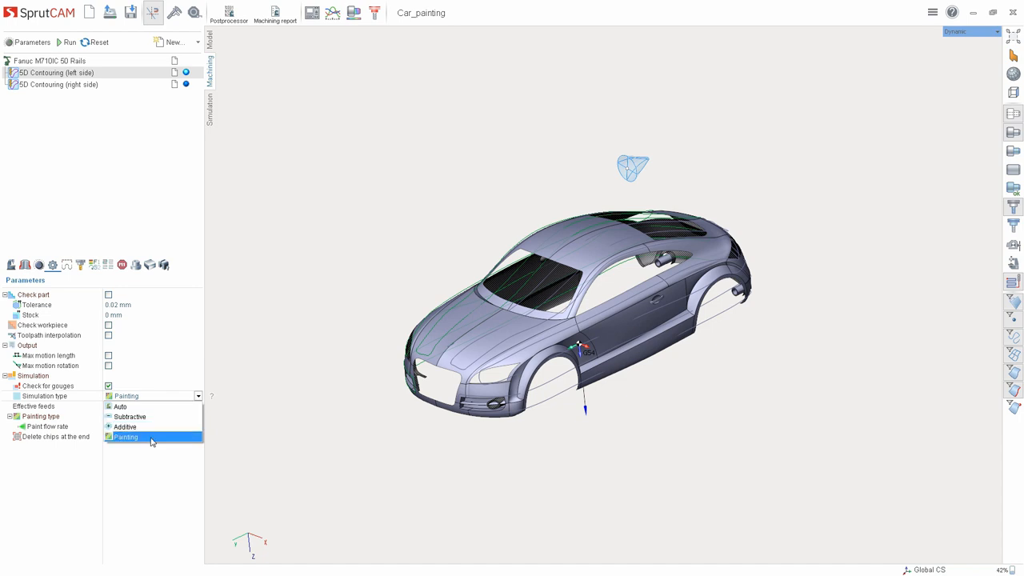
left_click(152, 438)
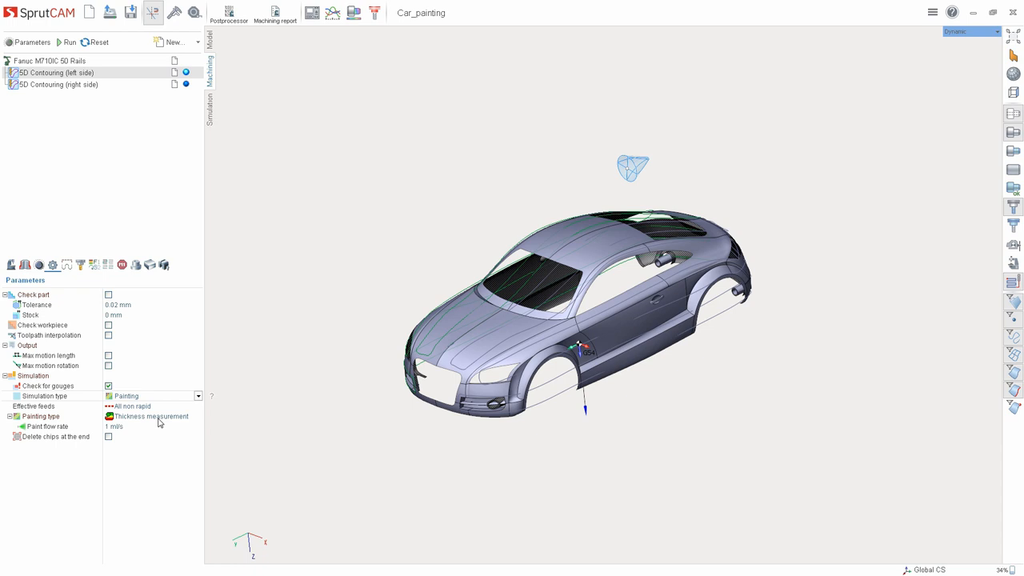
left_click(197, 418)
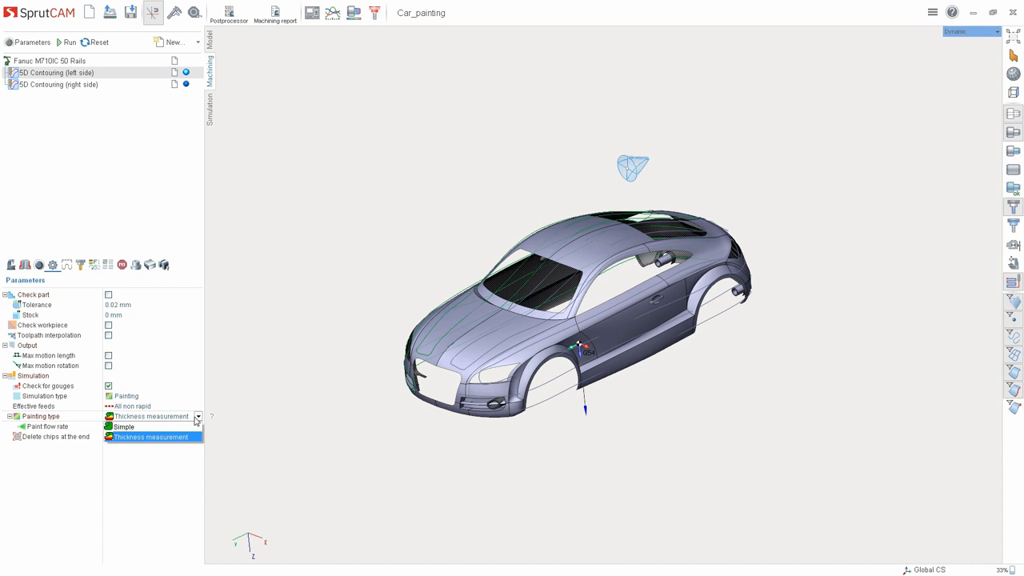
left_click(179, 429)
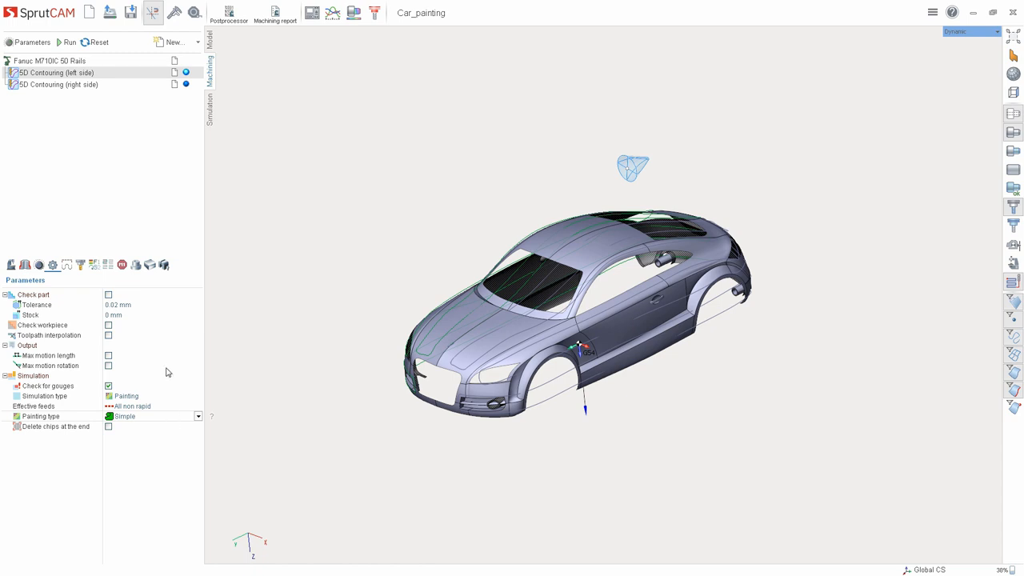
- Calculate the toolpaths, reset the simulated workpiece and show the car body part
left_click(70, 42)
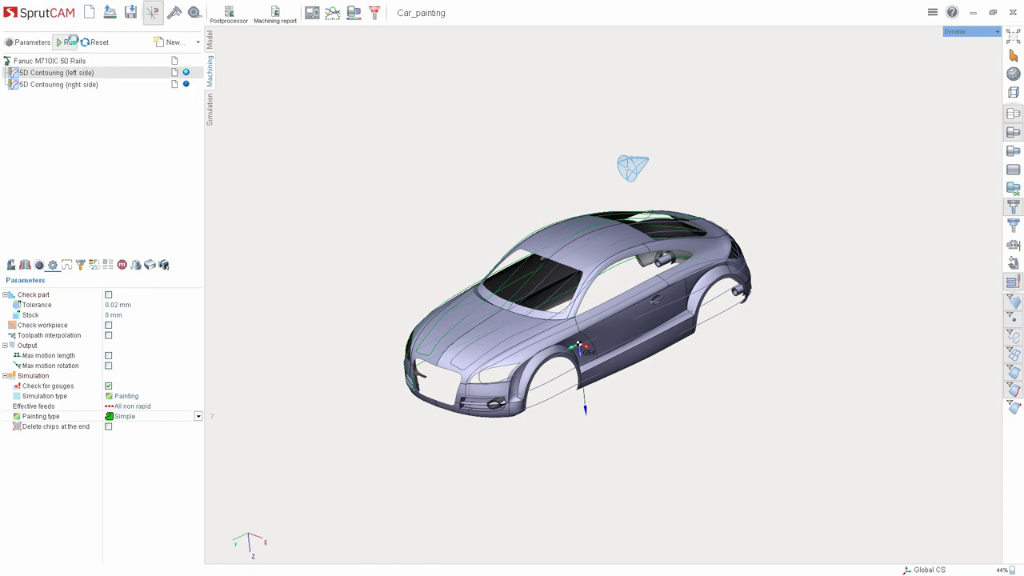
left_click(210, 110)
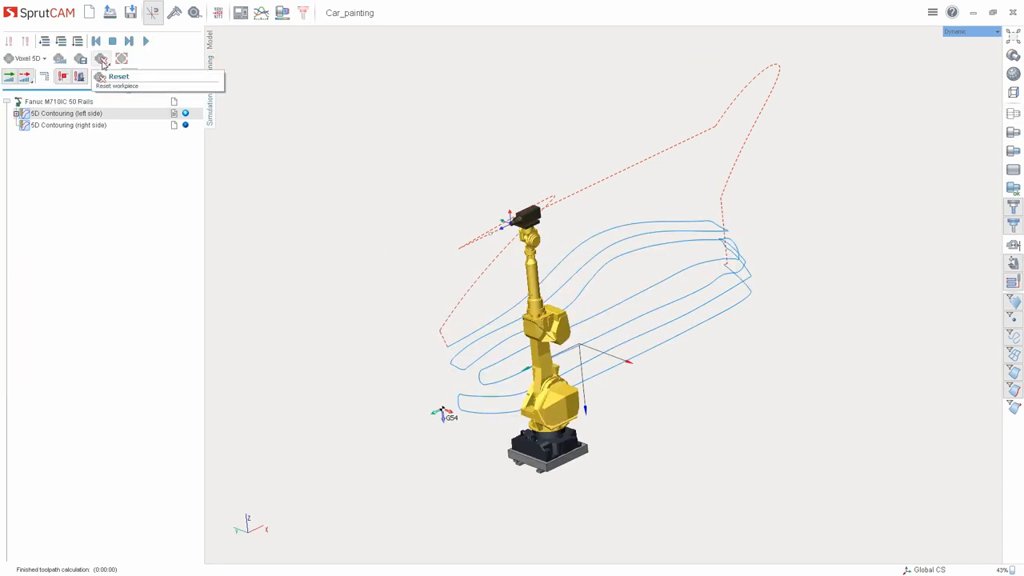
left_click(101, 59)
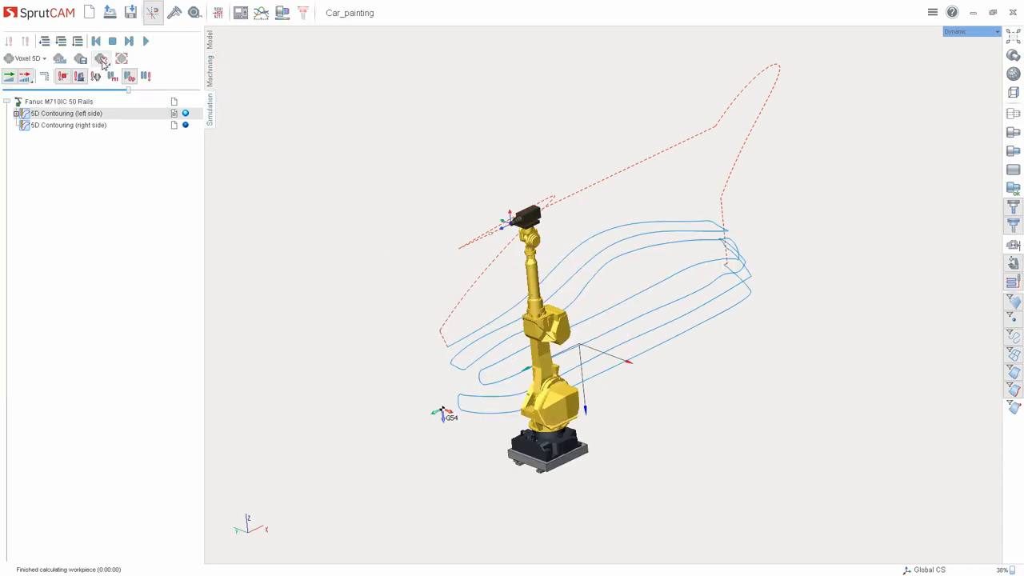
left_click(1012, 136)
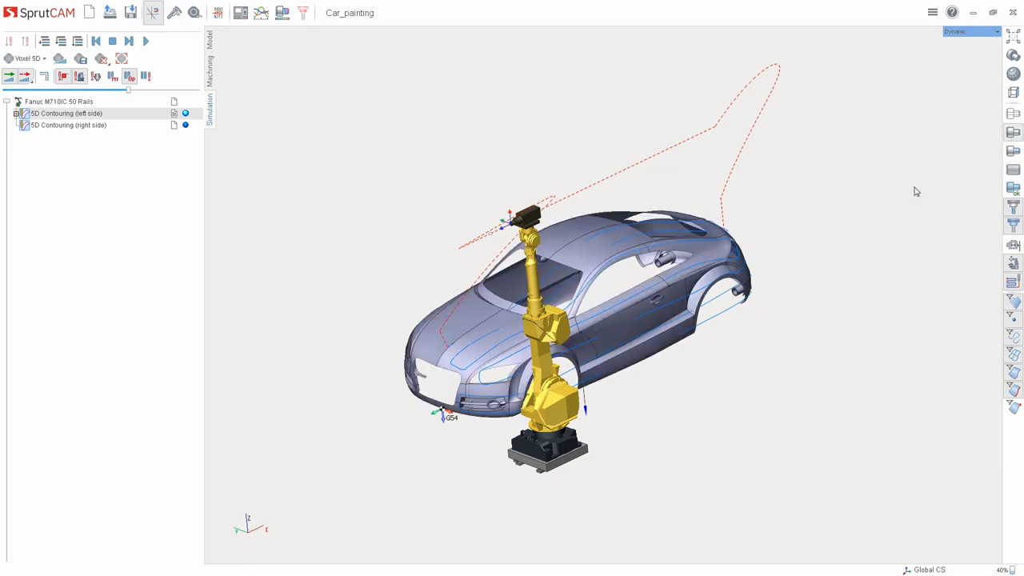
- Run the painting simulation until the car's side is coloured blue, then stop it
right_click_drag(647, 414, 661, 413)
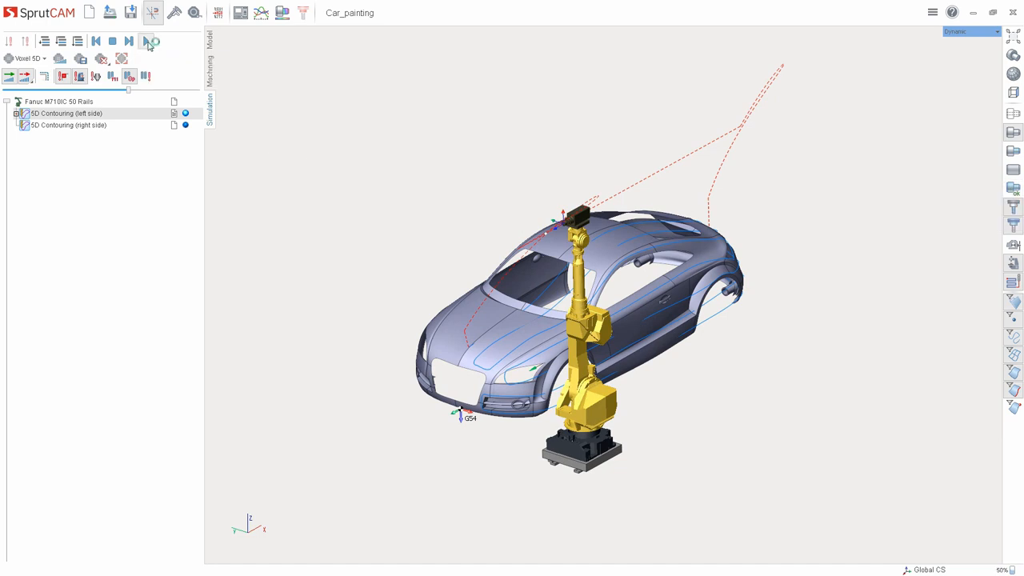
left_click(1011, 200)
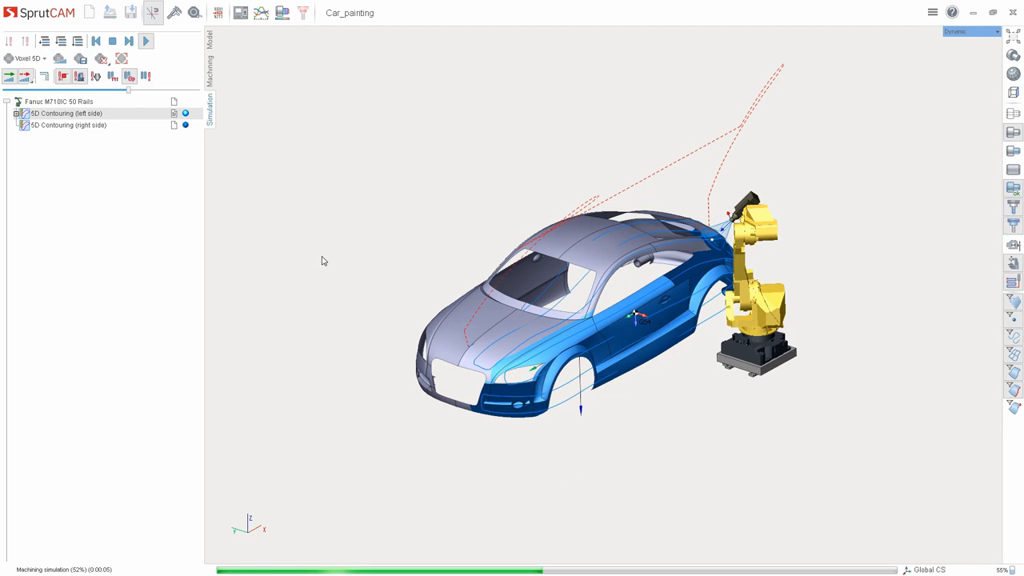
left_click(112, 42)
scroll(644, 330, "up", 5)
scroll(592, 332, "up", 2)
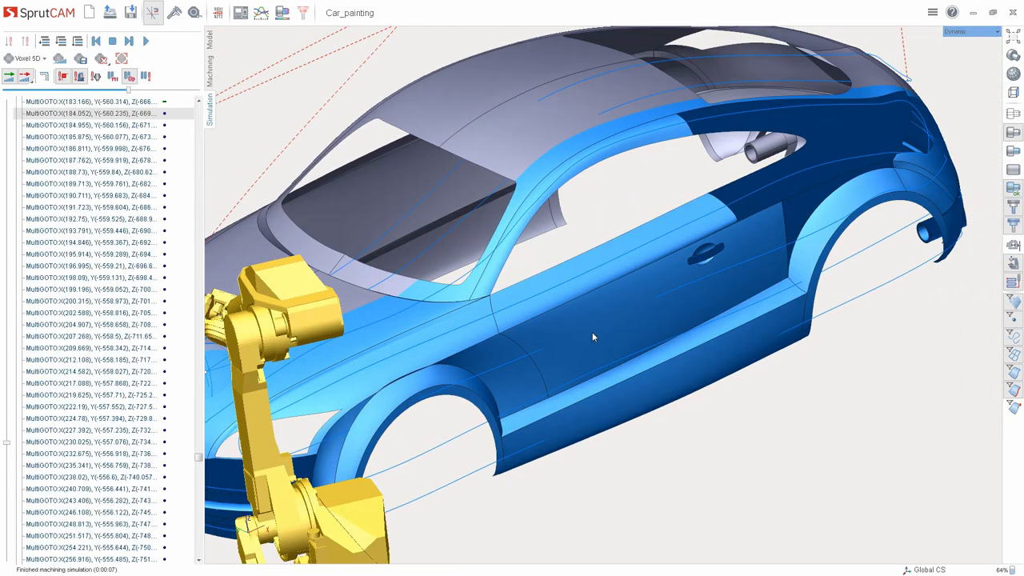
- Switch the painting type to Thickness measurement, giving a 1 ml/s paint flow rate
left_click(211, 76)
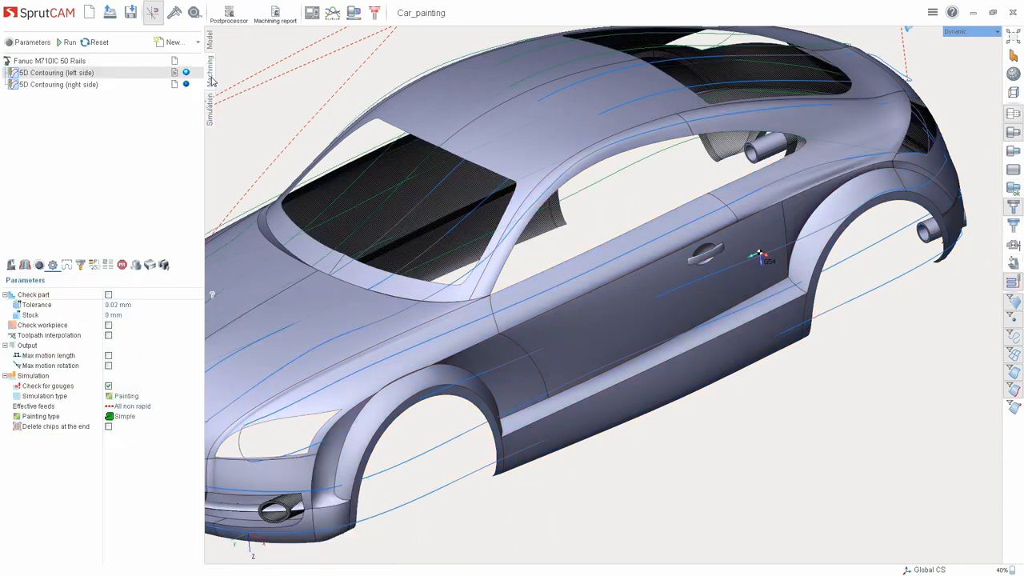
left_click(177, 417)
left_click(198, 418)
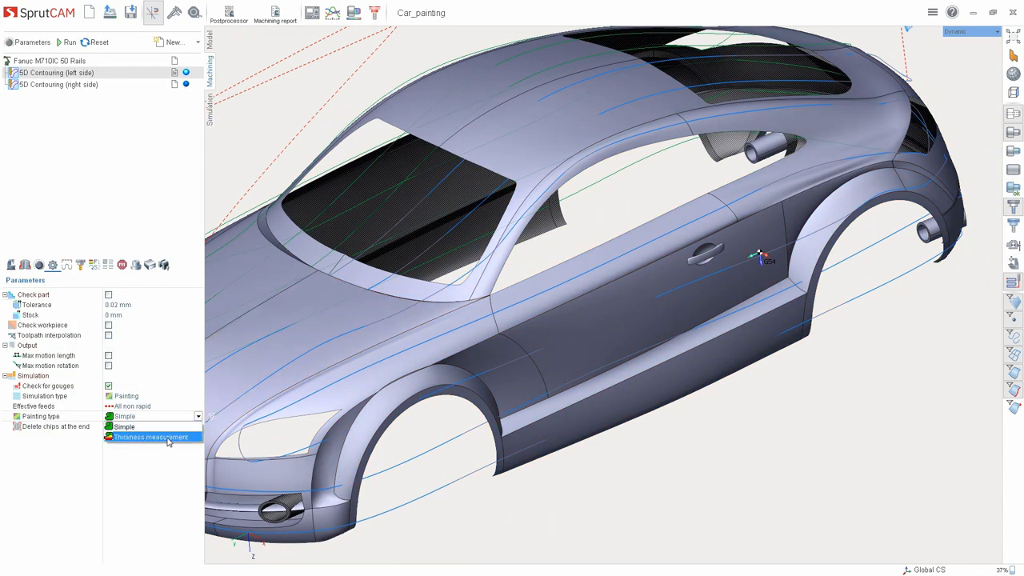
left_click(168, 437)
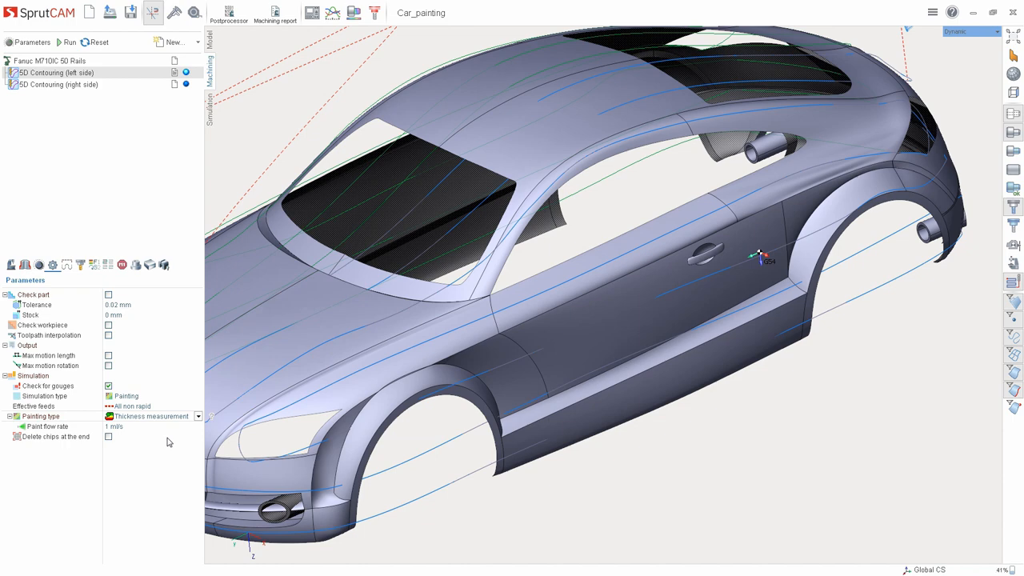
scroll(457, 446, "down", 2)
- Check the 1 ml/s paint flow rate and the 3000 mm/min work feed in Feeds/Speeds
mouse_move(463, 486)
middle_mouse_down()
mouse_move(491, 475)
mouse_move(517, 485)
middle_mouse_up()
scroll(491, 475, "down", 1)
scroll(494, 475, "down", 1)
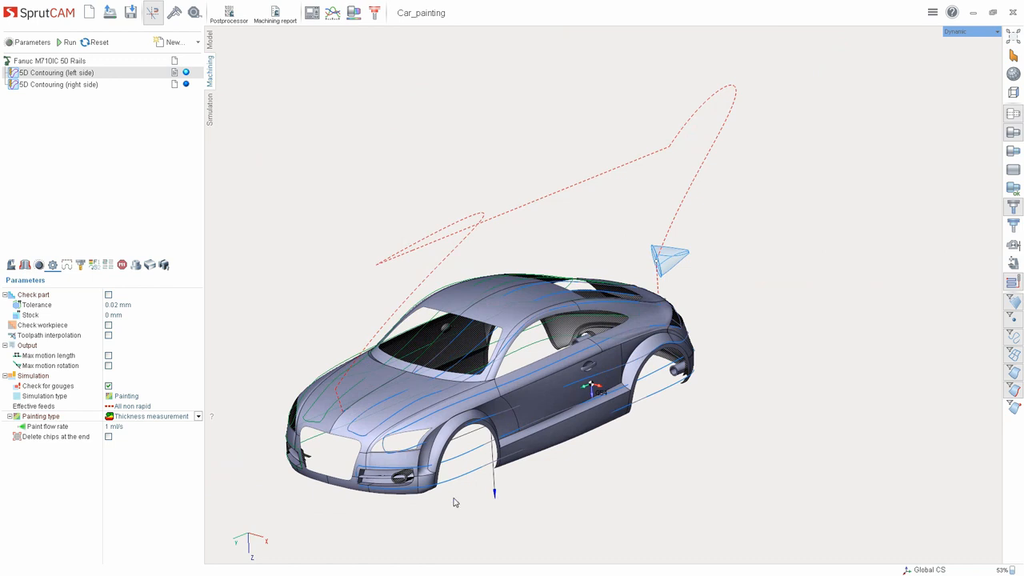
left_click(128, 426)
left_click(94, 267)
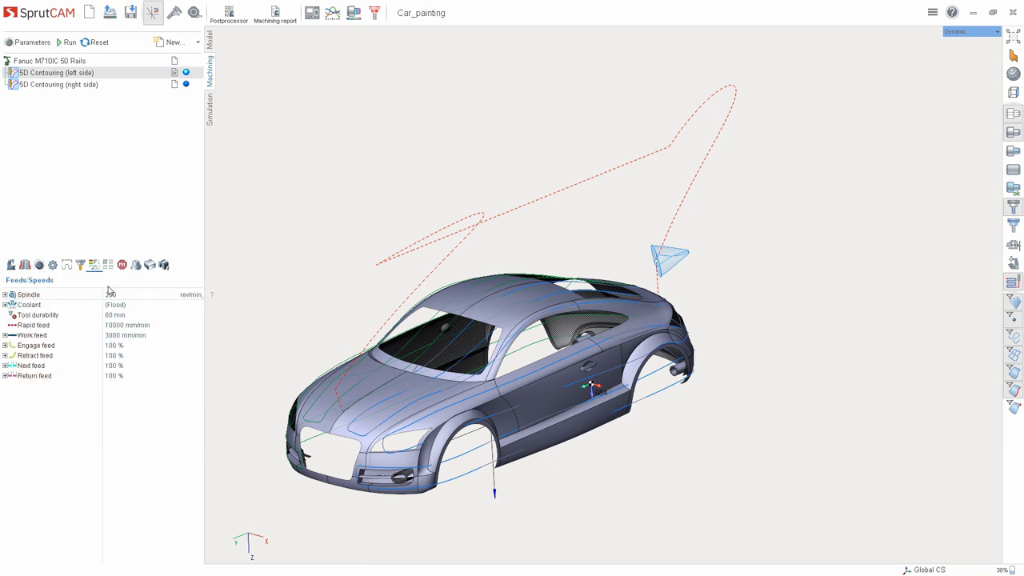
left_click(130, 335)
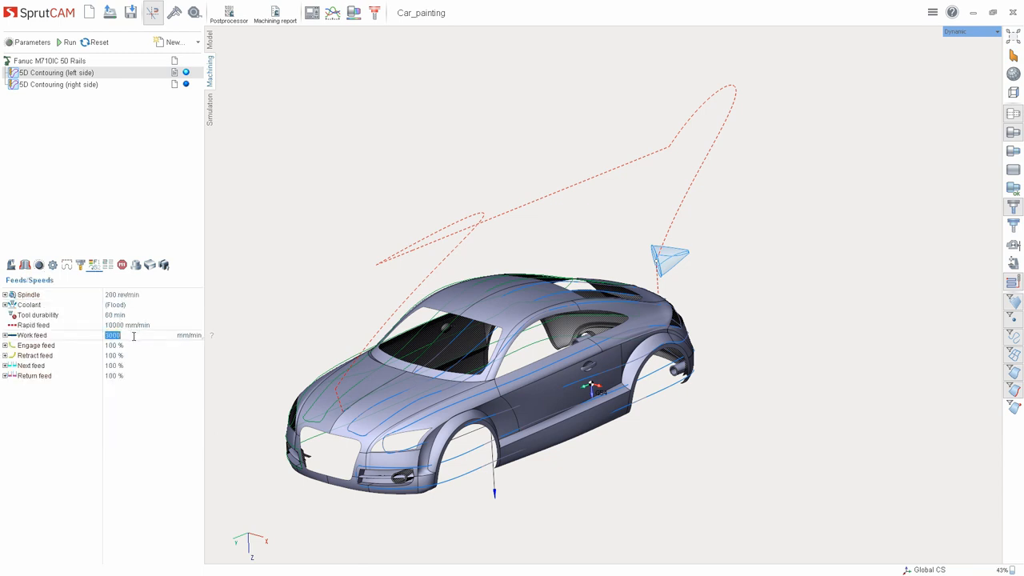
left_click(133, 336)
- Select the left-side operation in the simulation workspace to show the 0-200% thickness scale
left_click(211, 107)
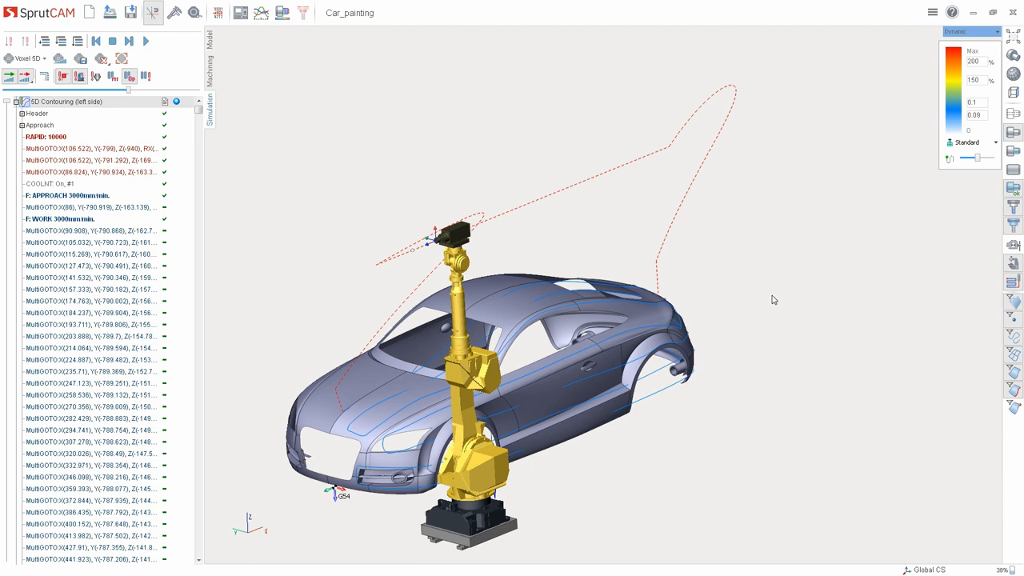
left_click(16, 102)
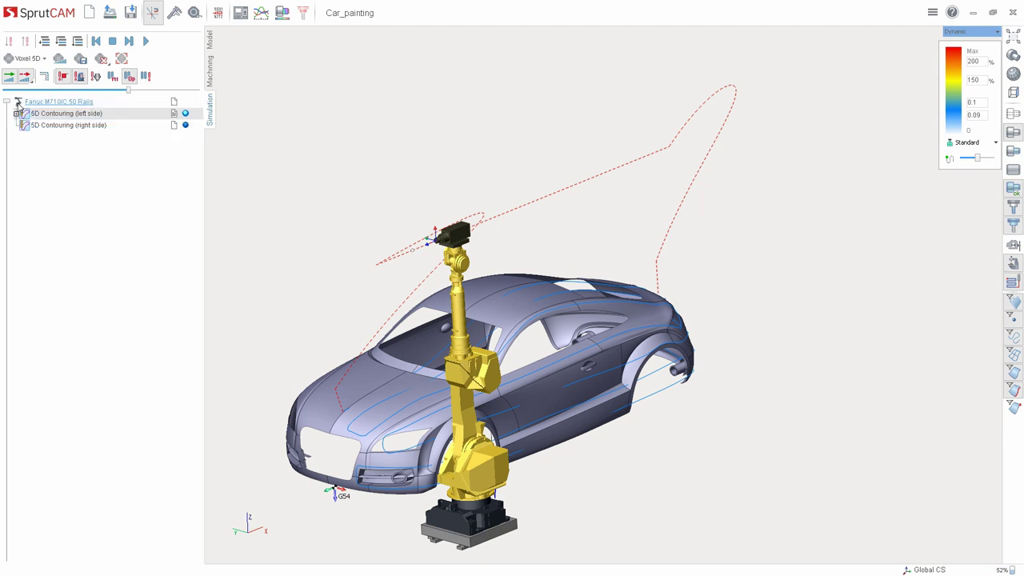
left_click(69, 118)
- Simulate the thickness map on the car's side, adjusting the scale's 0.1 and 150% legend values
left_click(102, 60)
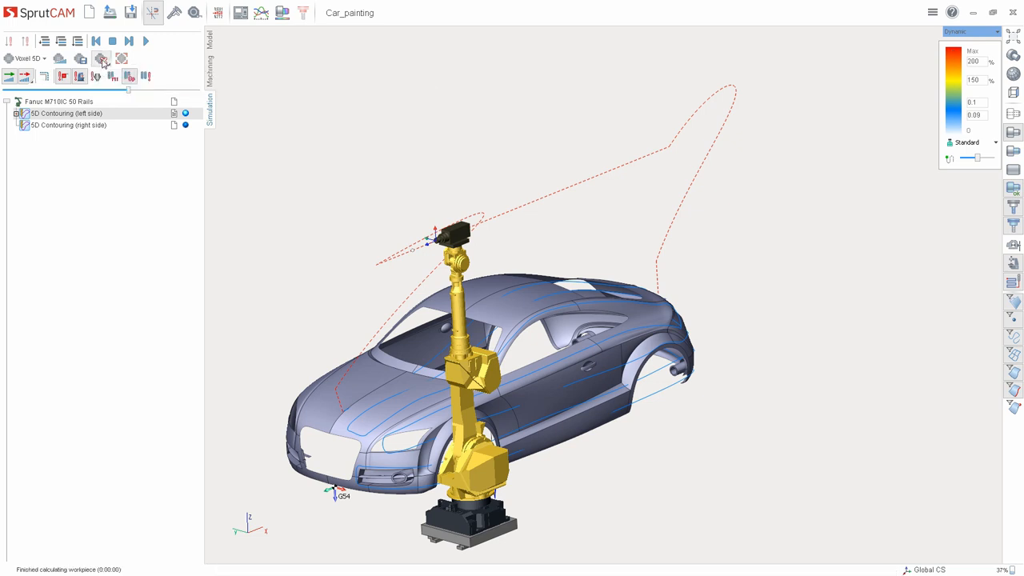
left_click(146, 41)
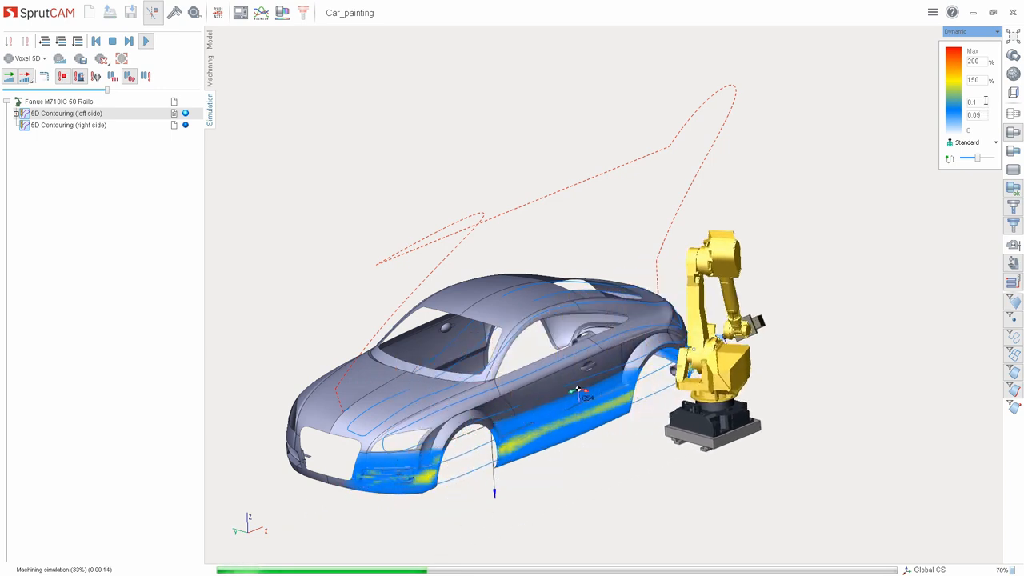
left_click_drag(985, 101, 967, 102)
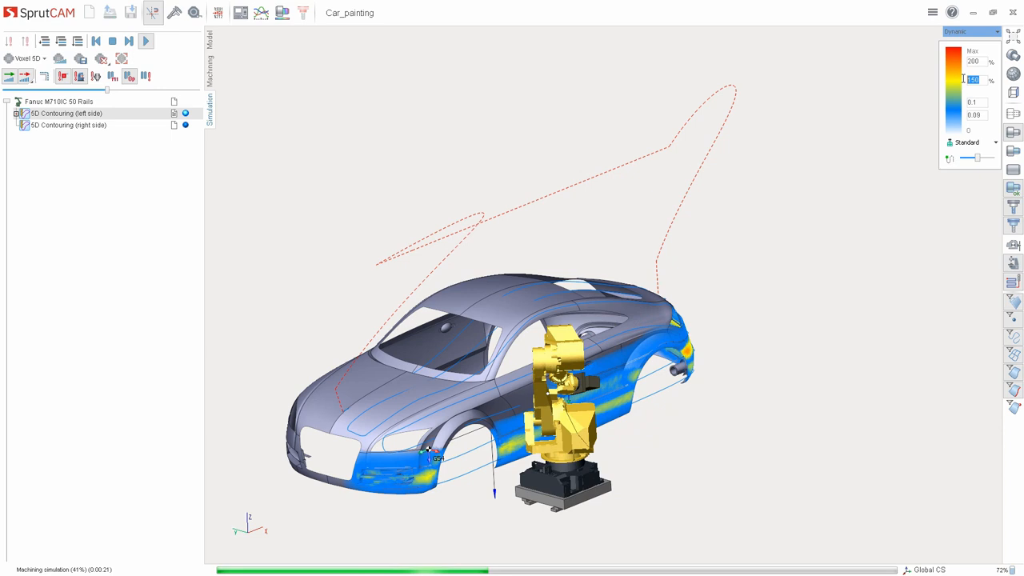
mouse_move(985, 80)
left_mouse_down()
mouse_move(965, 82)
mouse_move(966, 62)
left_mouse_up()
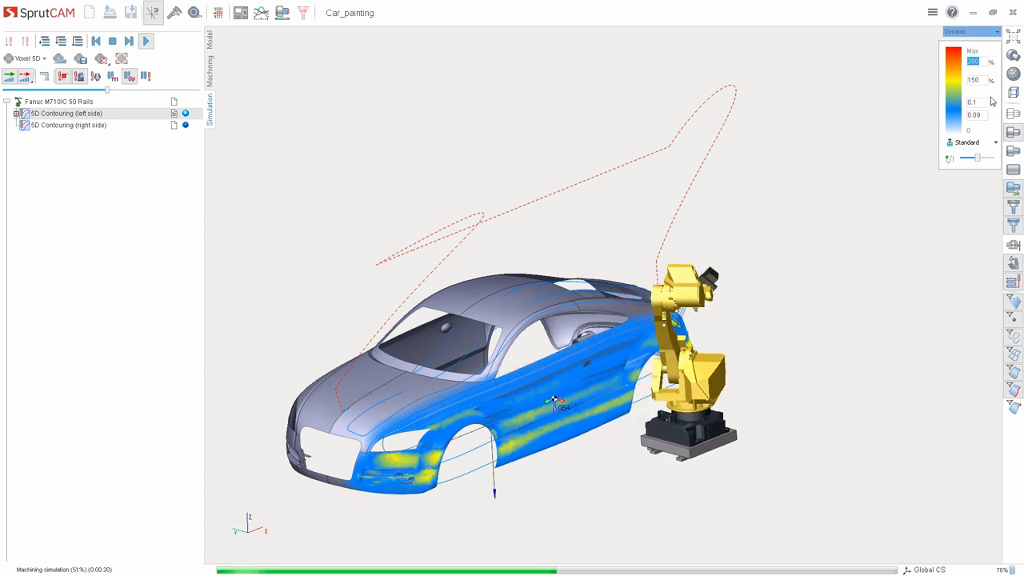
left_click(977, 102)
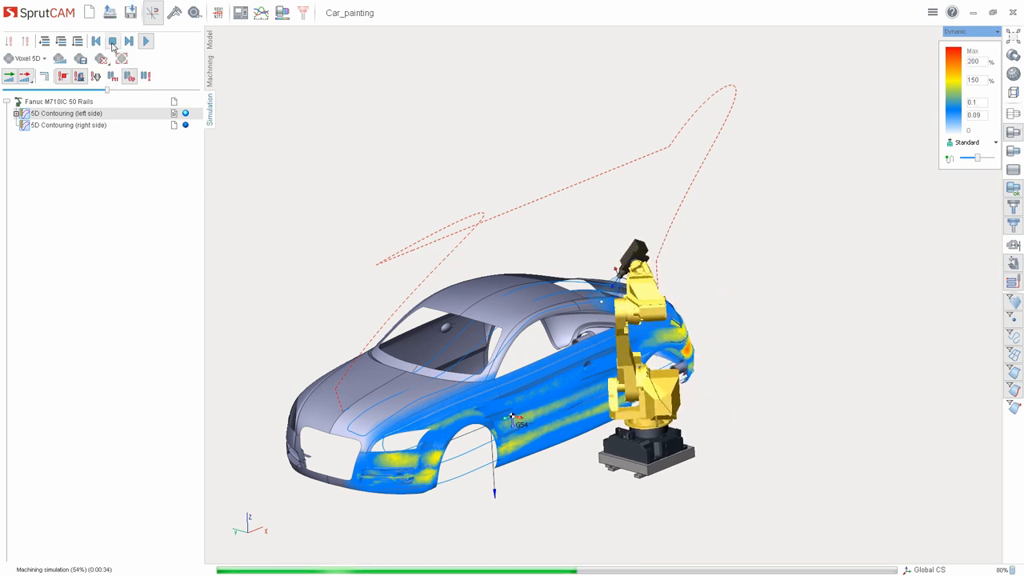
left_click(113, 44)
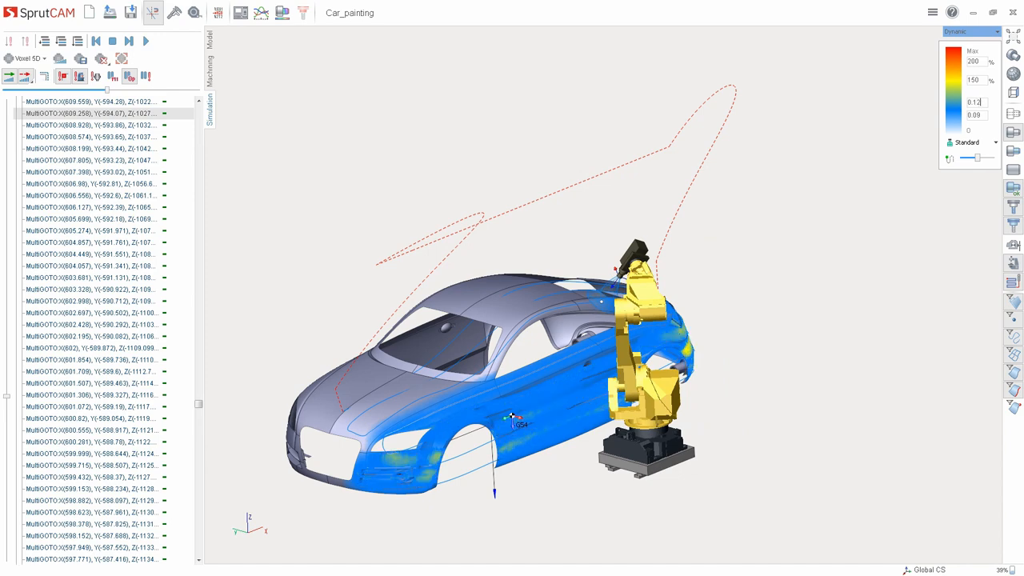
- Orbit and pan the scene to view the painted car from another angle
middle_click_drag(758, 341, 629, 368)
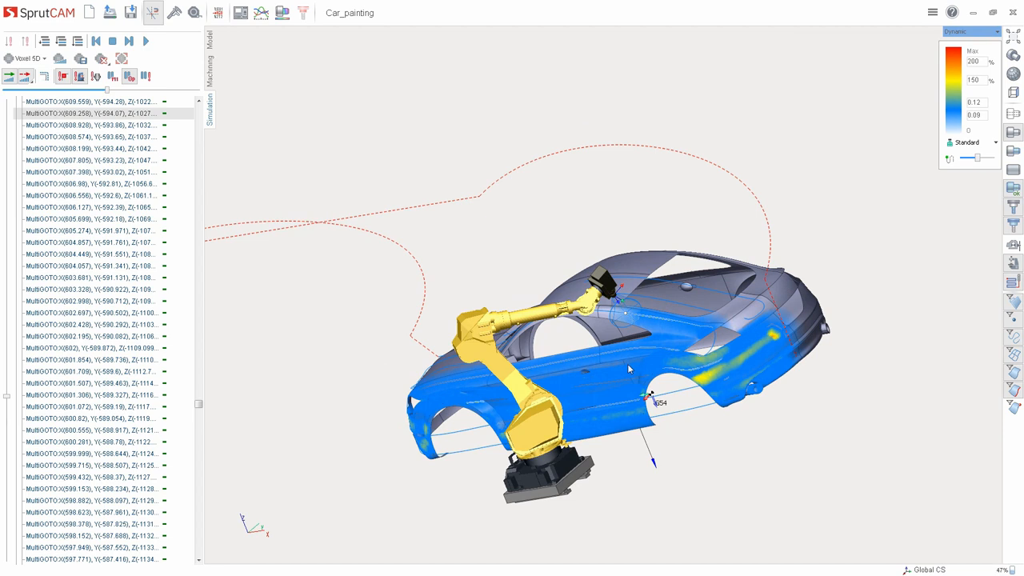
mouse_move(776, 407)
middle_mouse_down()
mouse_move(731, 406)
mouse_move(740, 407)
middle_mouse_up()
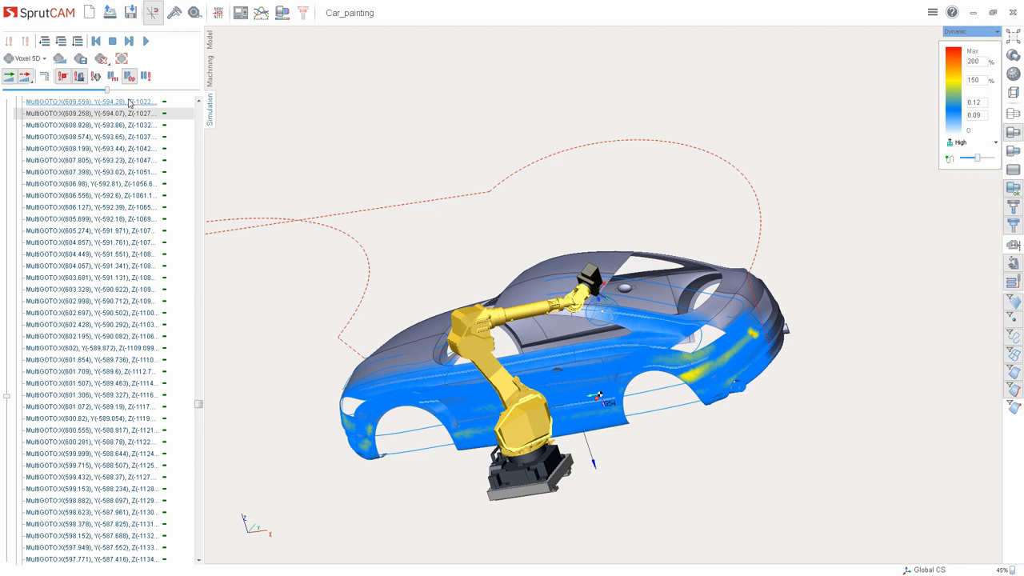
- Reset the workpiece to clear the paint and restart the simulation on a clean car body
left_click(101, 64)
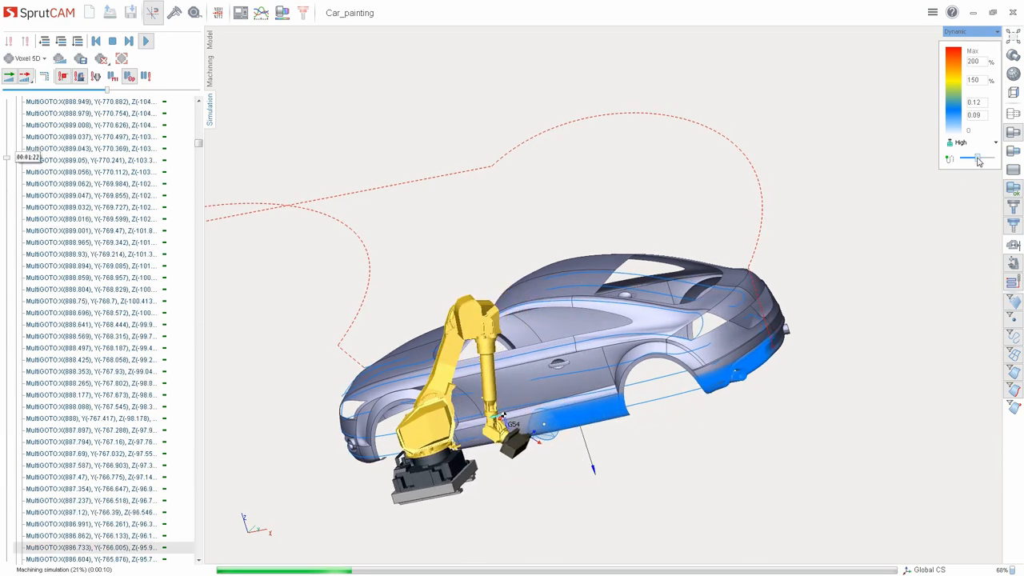
- Slow the simulation playback and bring the front wheel arch into view
left_click_drag(976, 158, 964, 159)
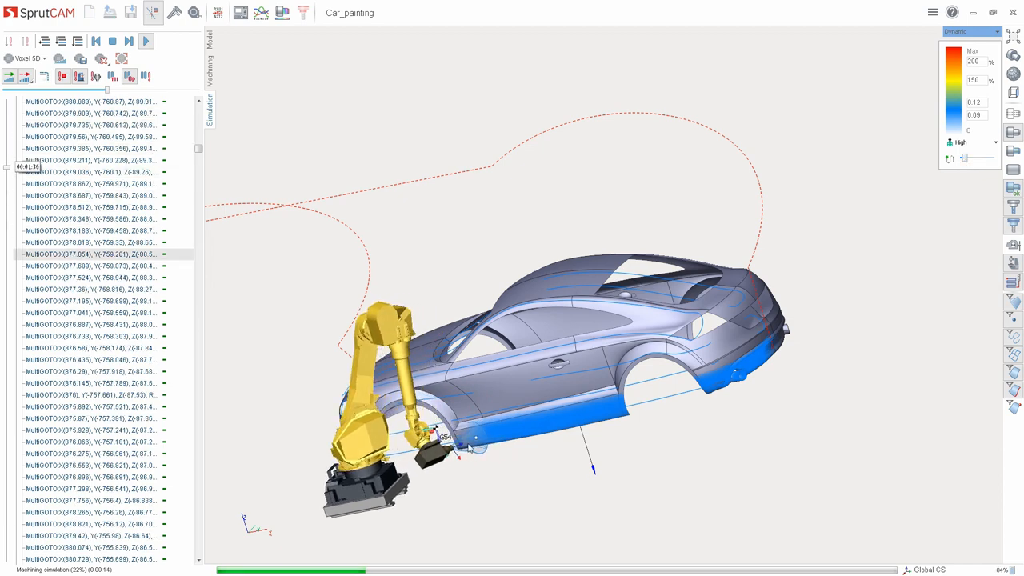
scroll(490, 452, "up", 1)
scroll(488, 440, "up", 1)
scroll(487, 428, "up", 1)
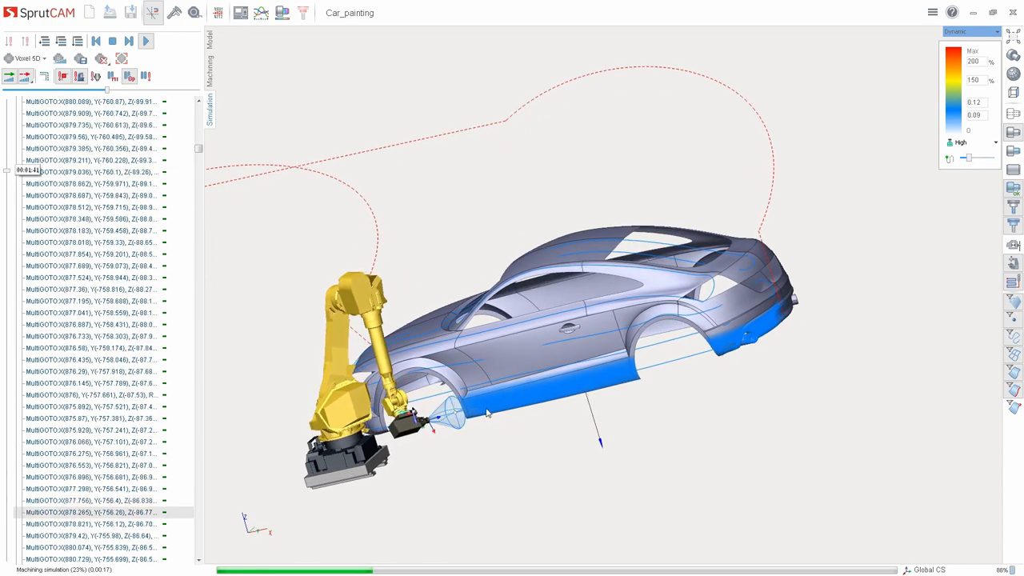
scroll(486, 413, "up", 2)
scroll(486, 412, "up", 1)
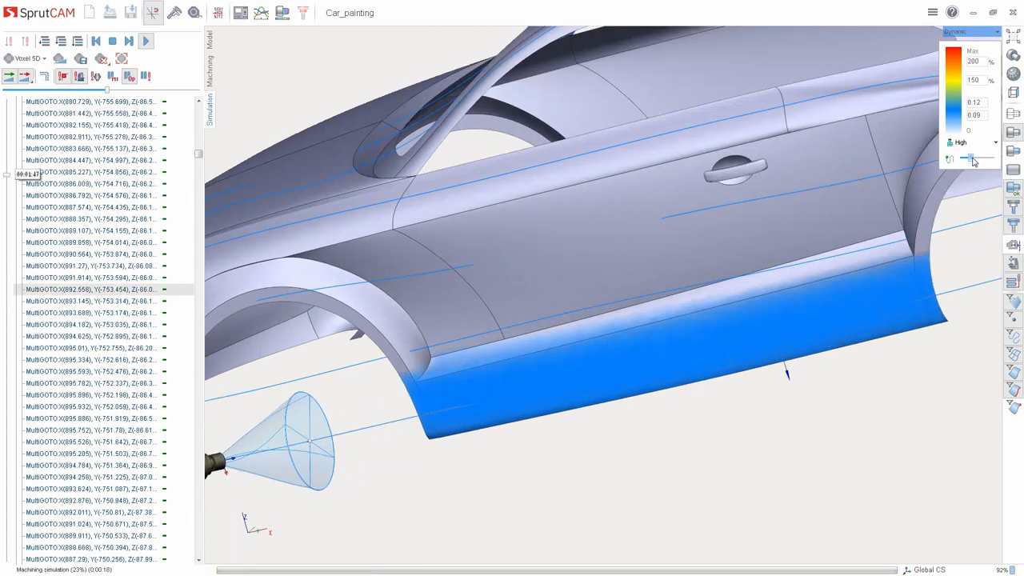
mouse_move(498, 370)
middle_mouse_down()
mouse_move(656, 359)
mouse_move(425, 423)
mouse_move(467, 408)
mouse_move(423, 404)
middle_mouse_up()
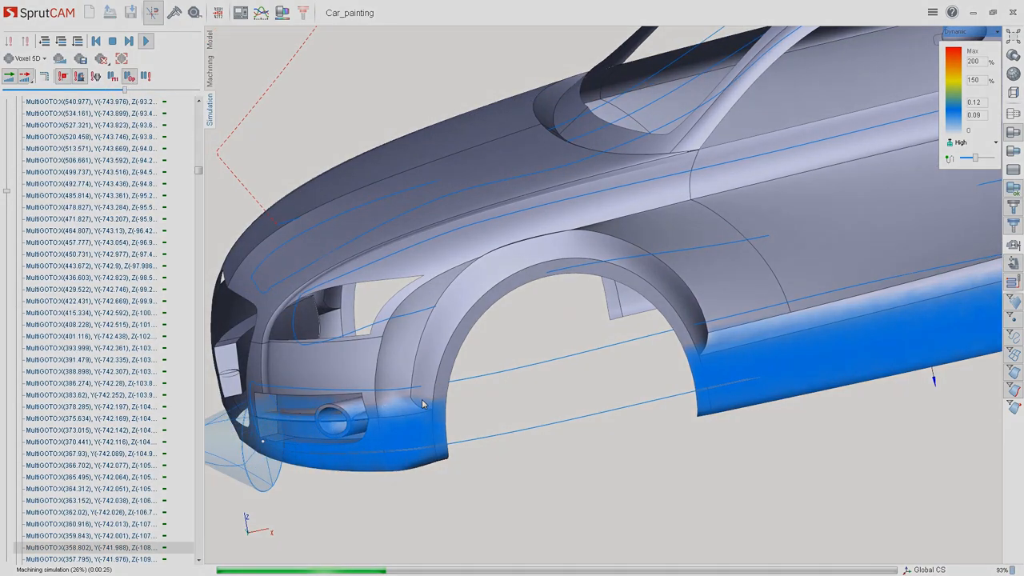